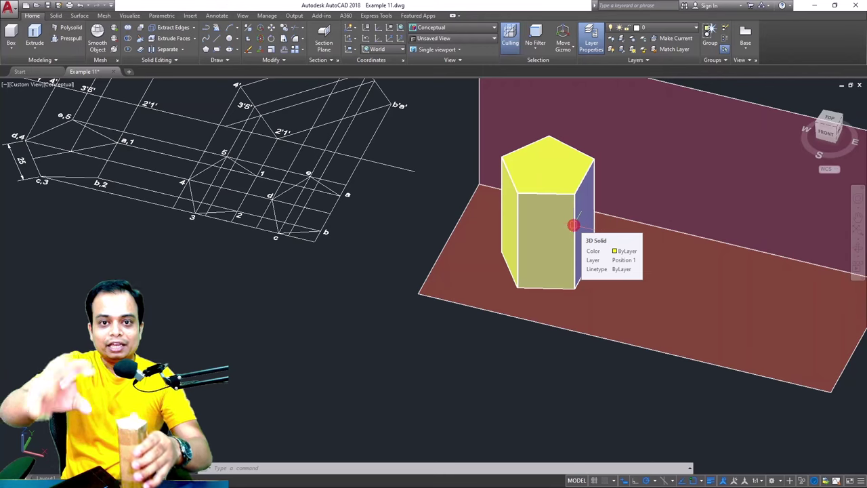
# Display the corner labels and projectors of the upright pentagonal prism on the horizontal and vertical planes.
pyautogui.moveTo(114, 202)
pyautogui.mouseDown(button='middle')
pyautogui.moveTo(344, 250)
pyautogui.moveTo(306, 242)
pyautogui.moveTo(343, 273)
pyautogui.mouseUp(button='middle')
pyautogui.scroll(2, 302, 263)
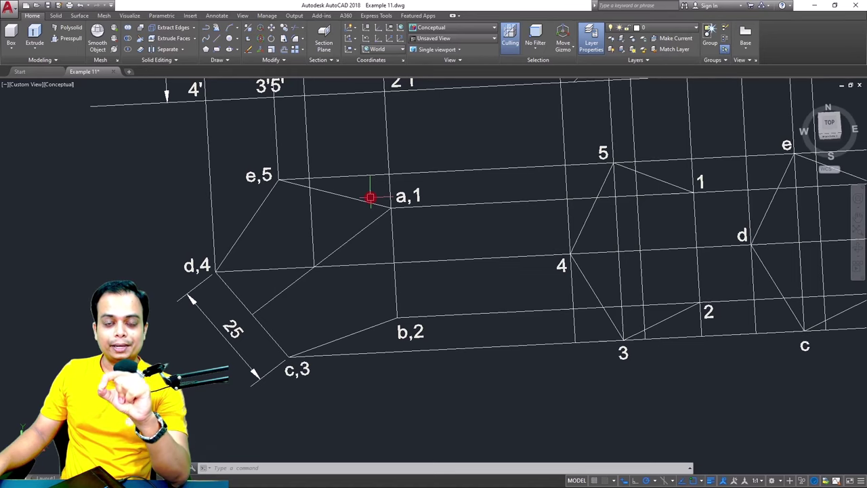
pyautogui.scroll(-3, 370, 197)
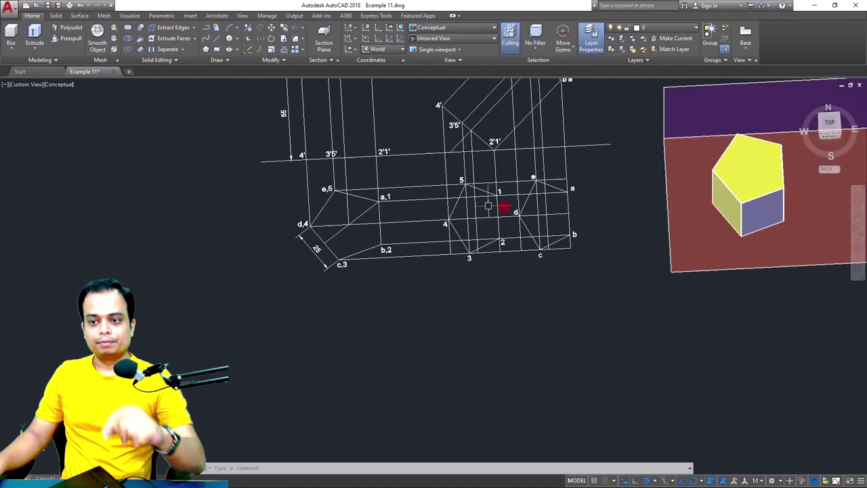
pyautogui.moveTo(718, 206)
pyautogui.mouseDown(button='middle')
pyautogui.moveTo(577, 213)
pyautogui.moveTo(630, 133)
pyautogui.moveTo(631, 217)
pyautogui.mouseUp(button='middle')
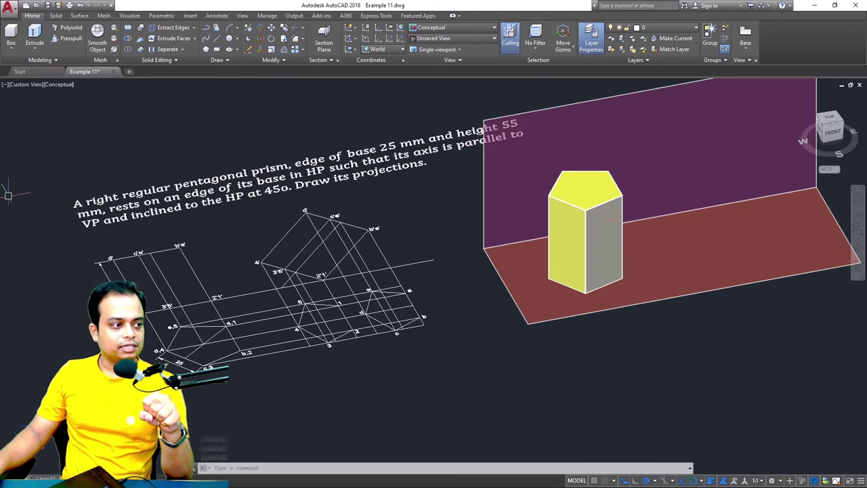
pyautogui.click(49, 143)
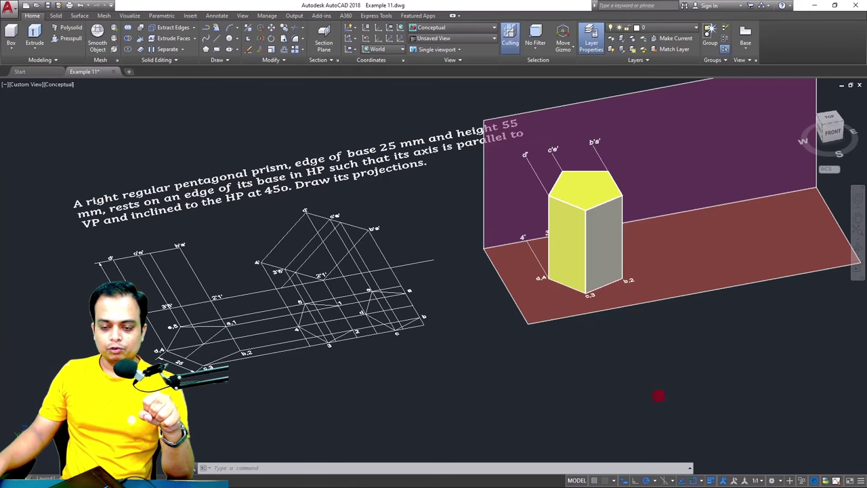
# Examine the upright prism's labelled corners and projectors up close from several directions.
pyautogui.scroll(3, 554, 202)
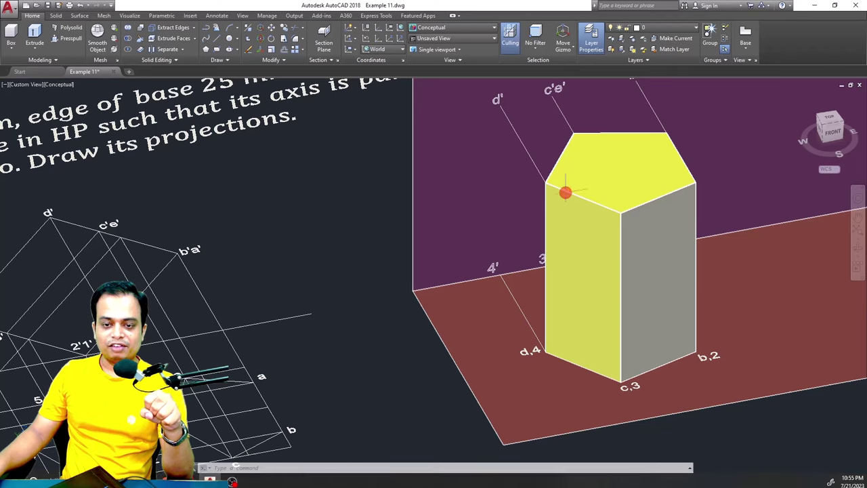
pyautogui.moveTo(599, 197); pyautogui.dragTo(594, 234, button='middle')
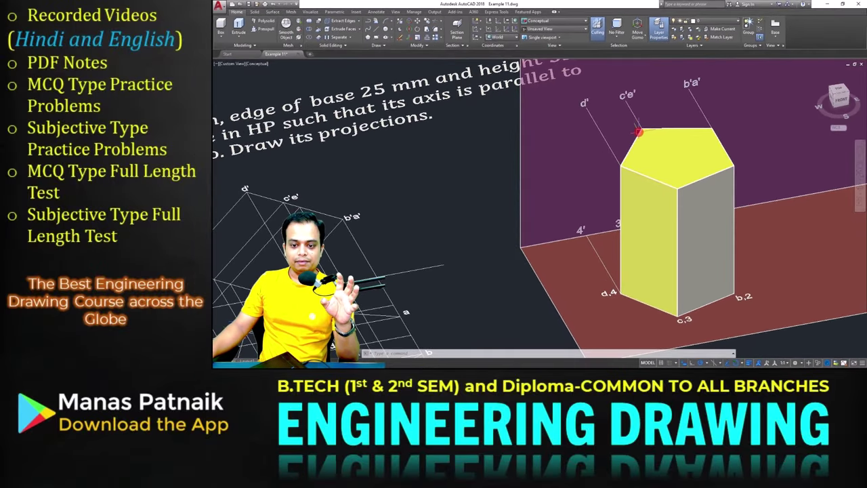
pyautogui.scroll(4, 720, 258)
pyautogui.scroll(-4, 720, 258)
pyautogui.keyDown('shift'); pyautogui.moveTo(720, 256); pyautogui.dragTo(664, 296, button='middle'); pyautogui.keyUp('shift')
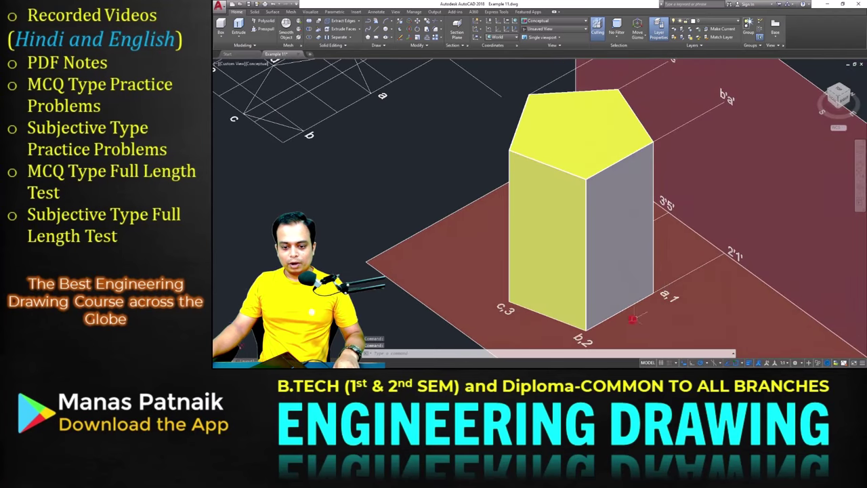
pyautogui.moveTo(515, 310); pyautogui.dragTo(686, 309, button='middle')
pyautogui.keyDown('shift'); pyautogui.moveTo(655, 240); pyautogui.dragTo(727, 241, button='middle'); pyautogui.keyUp('shift')
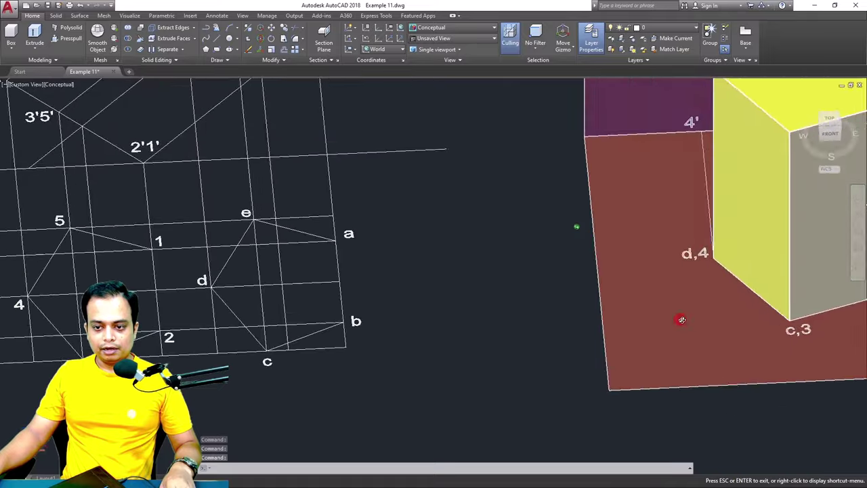
pyautogui.keyDown('shift'); pyautogui.moveTo(682, 320); pyautogui.dragTo(536, 321, button='middle'); pyautogui.keyUp('shift')
pyautogui.keyDown('shift'); pyautogui.moveTo(617, 258); pyautogui.dragTo(578, 321, button='middle'); pyautogui.keyUp('shift')
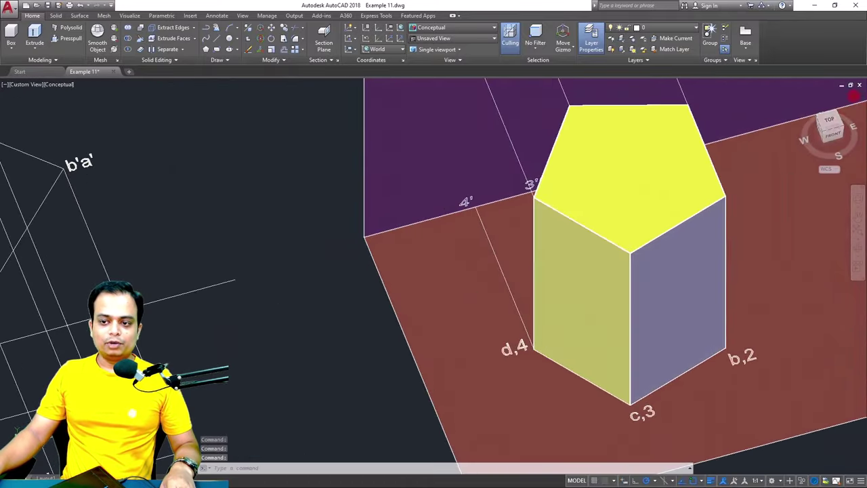
# Switch to the top view and examine the prism's pentagonal face with its labelled corners.
pyautogui.click(828, 123)
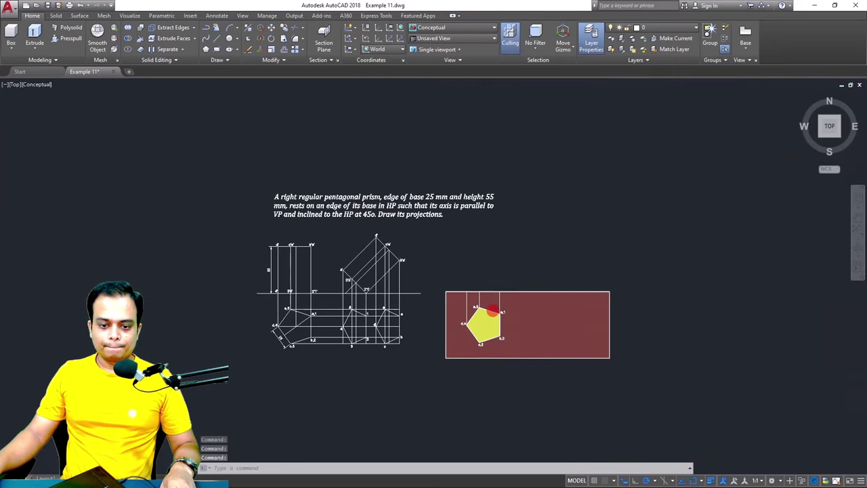
pyautogui.scroll(5, 492, 311)
pyautogui.moveTo(491, 311); pyautogui.dragTo(483, 219, button='middle')
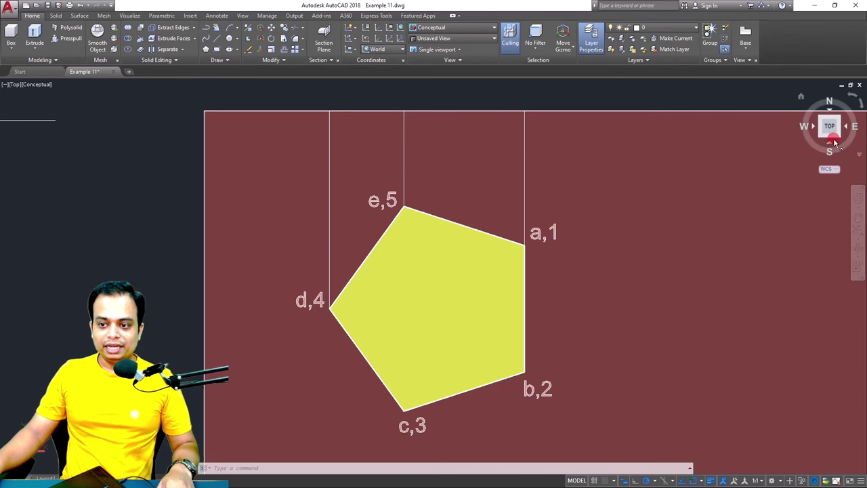
# Switch to the front view and examine the upright prism's labelled edges against the vertical plane.
pyautogui.click(834, 142)
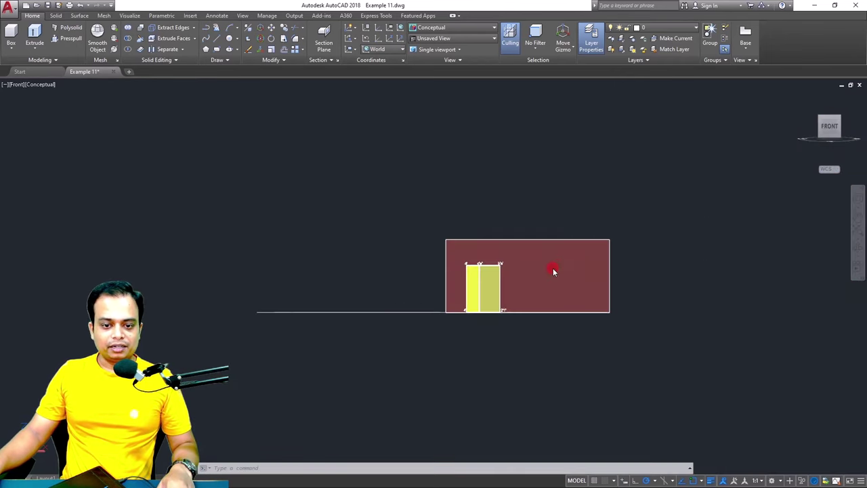
pyautogui.scroll(6, 465, 278)
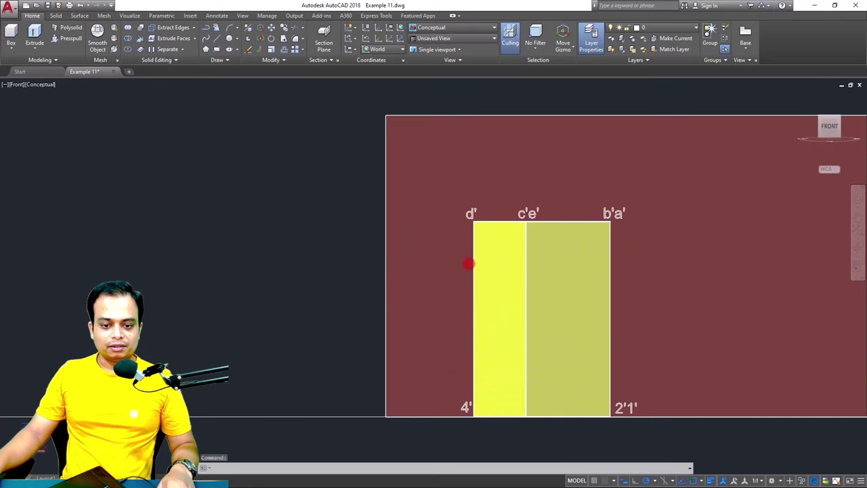
pyautogui.moveTo(469, 264); pyautogui.dragTo(422, 263, button='middle')
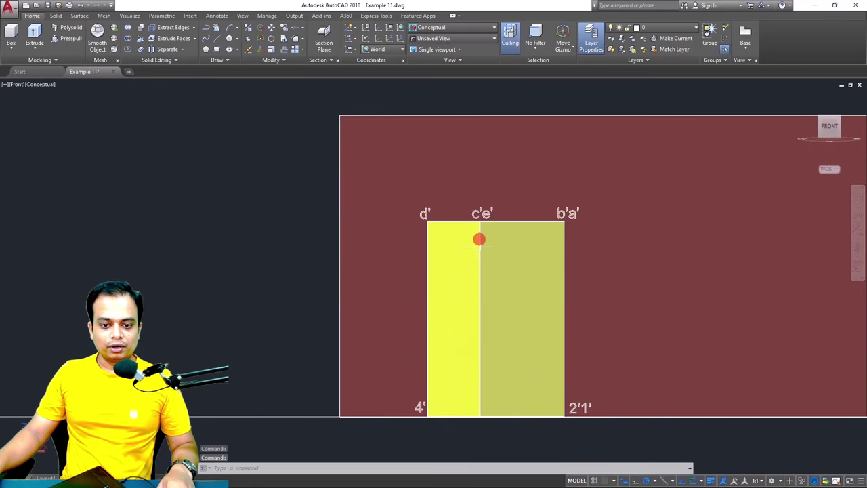
# Display the upright prism's projected outlines on the vertical and horizontal planes and hide the solid prism.
pyautogui.keyDown('shift'); pyautogui.moveTo(522, 313); pyautogui.dragTo(637, 324, button='middle'); pyautogui.keyUp('shift')
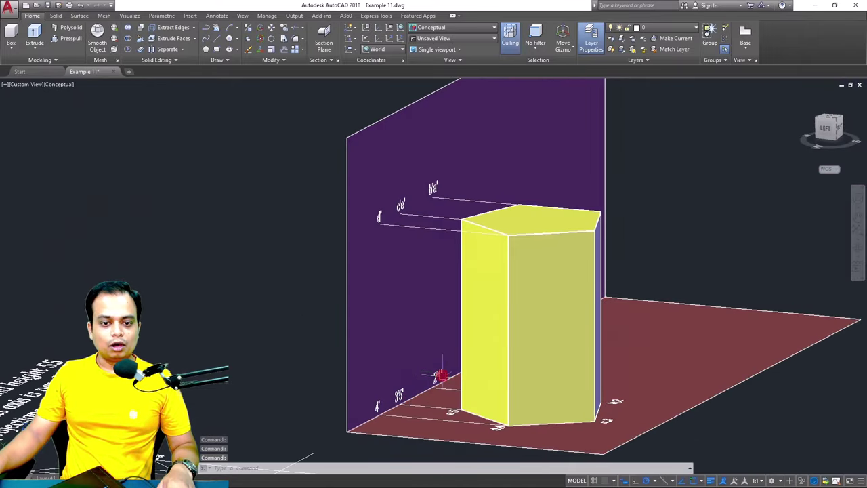
pyautogui.moveTo(440, 344)
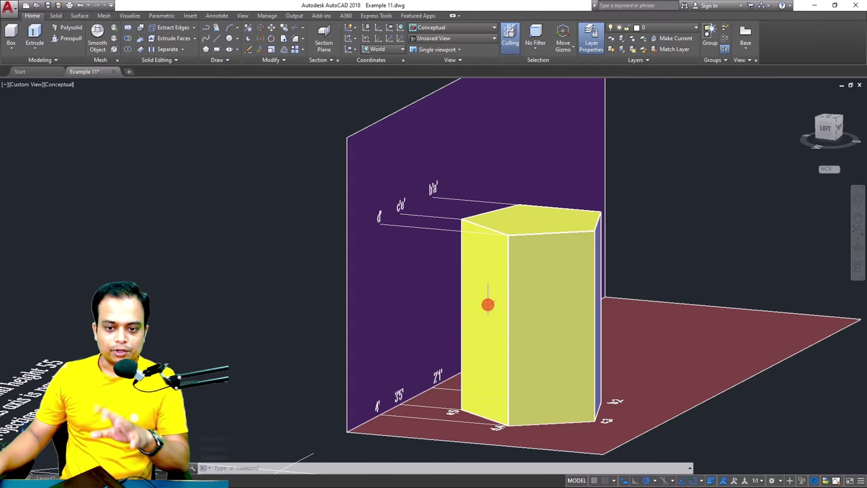
pyautogui.keyDown('shift'); pyautogui.moveTo(480, 303); pyautogui.dragTo(433, 318, button='middle'); pyautogui.keyUp('shift')
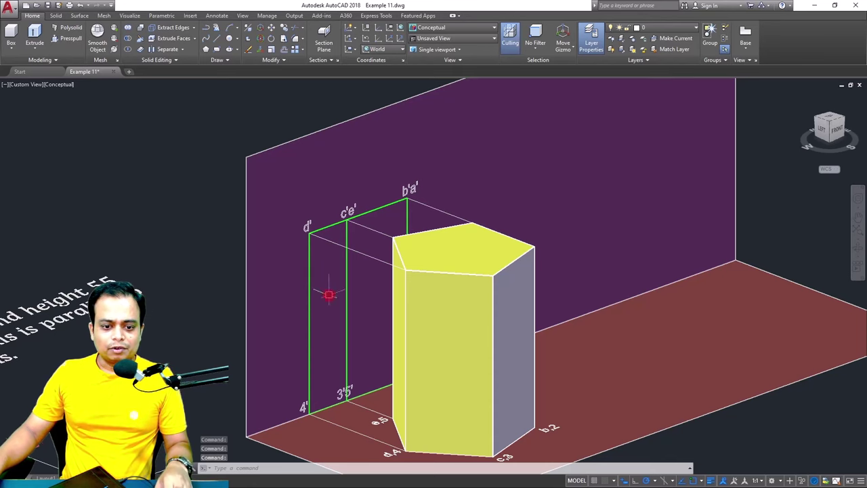
pyautogui.keyDown('shift'); pyautogui.moveTo(449, 314); pyautogui.dragTo(482, 183, button='middle'); pyautogui.keyUp('shift')
pyautogui.keyDown('shift'); pyautogui.moveTo(455, 292); pyautogui.dragTo(427, 371, button='middle'); pyautogui.keyUp('shift')
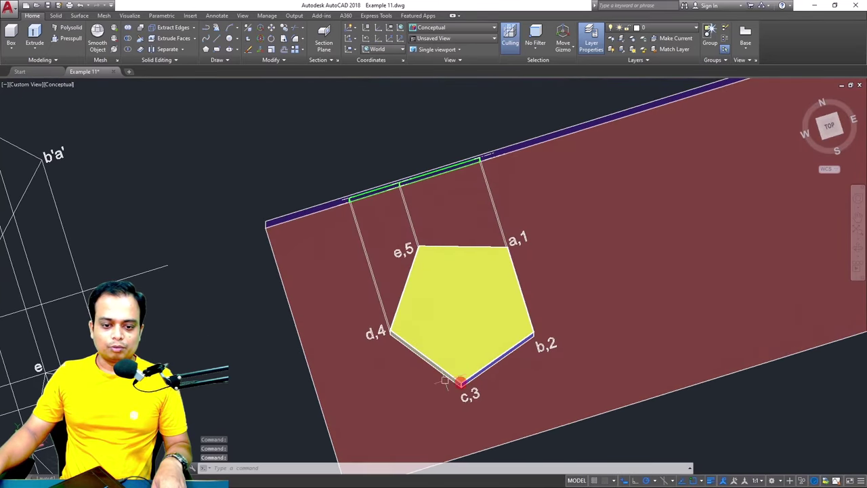
pyautogui.keyDown('shift'); pyautogui.moveTo(497, 271); pyautogui.dragTo(527, 176, button='middle'); pyautogui.keyUp('shift')
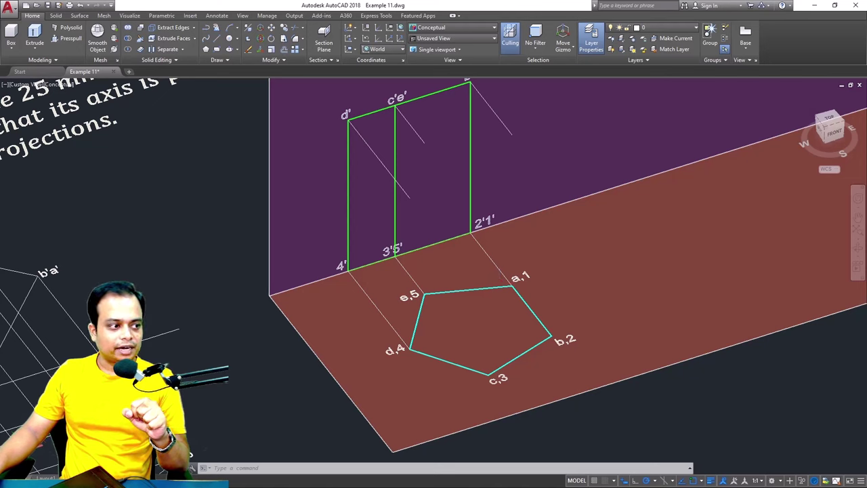
# Show the upright prism solid again and display the second, tilted prism resting on a base edge beside it.
pyautogui.hotkey('ctrl', 'y')
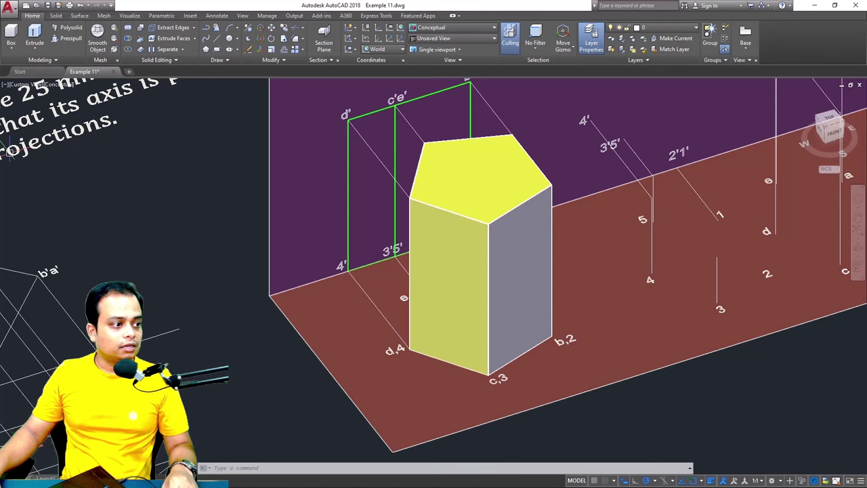
pyautogui.hotkey('ctrl', 'z')
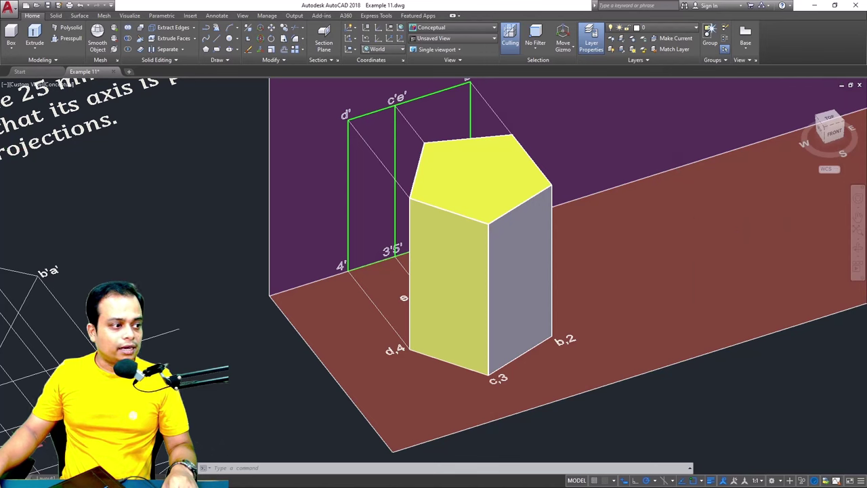
pyautogui.hotkey('ctrl', 'z')
pyautogui.moveTo(671, 188); pyautogui.dragTo(500, 219, button='middle')
pyautogui.keyDown('shift'); pyautogui.moveTo(600, 224); pyautogui.dragTo(486, 187, button='middle'); pyautogui.keyUp('shift')
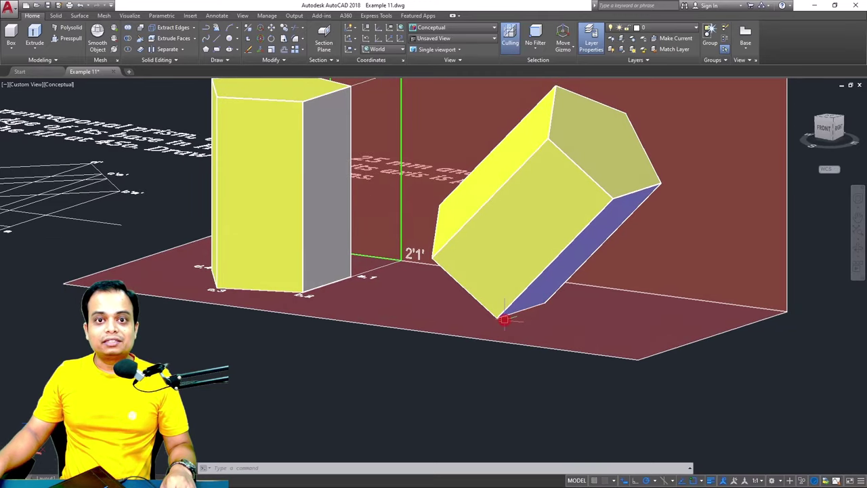
# Examine the tilted prism's base and the edge on which it rests on the horizontal plane.
pyautogui.scroll(4, 507, 319)
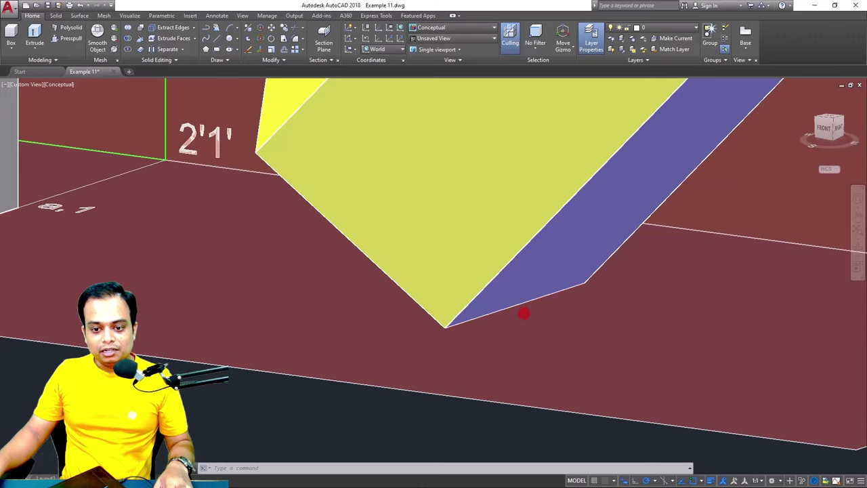
pyautogui.scroll(3, 524, 313)
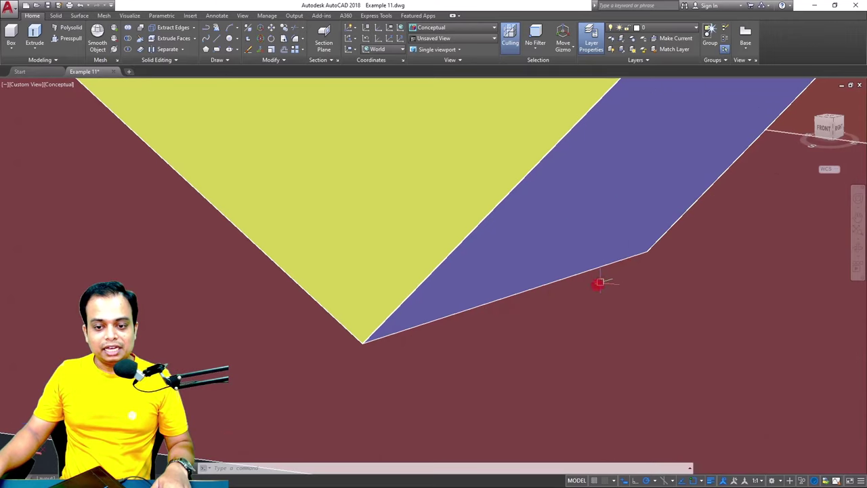
pyautogui.keyDown('shift'); pyautogui.moveTo(396, 346); pyautogui.dragTo(473, 304, button='middle'); pyautogui.keyUp('shift')
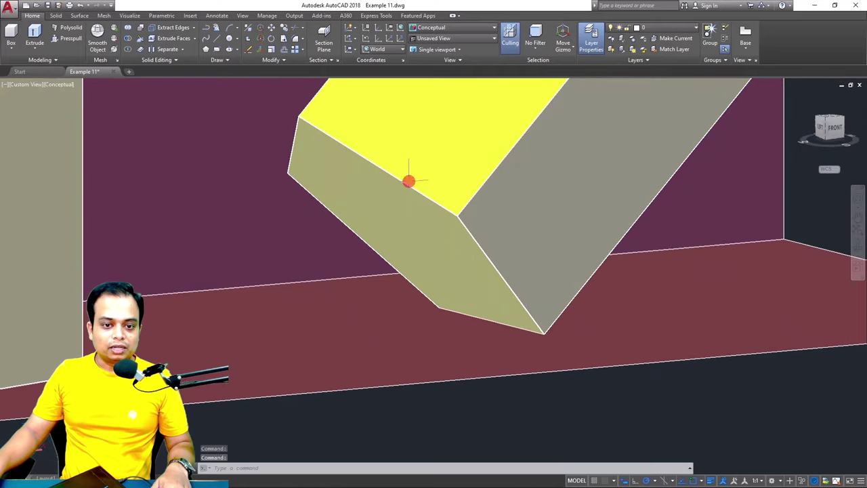
pyautogui.moveTo(333, 228)
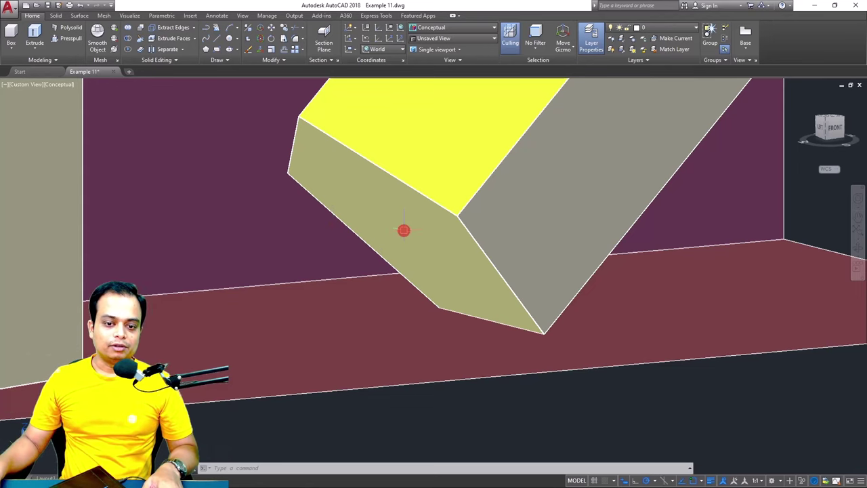
pyautogui.scroll(-3, 405, 243)
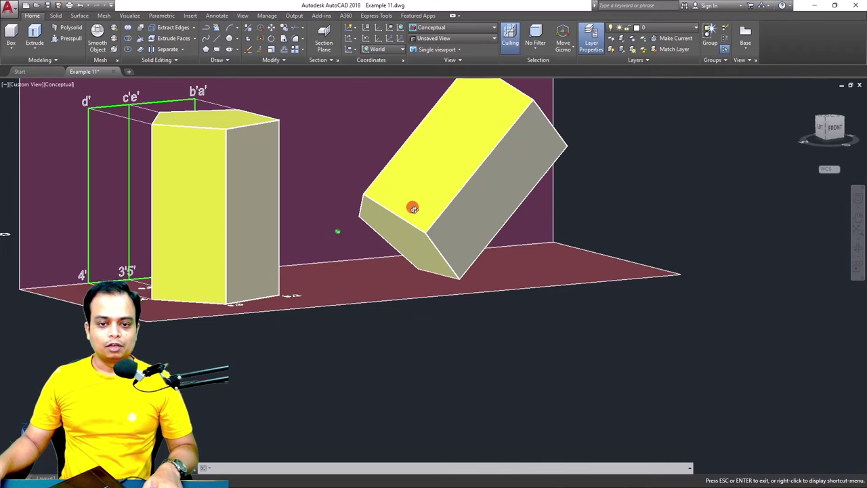
# Display the tilted prism's corner labels, projectors and projected outlines on the vertical and horizontal planes.
pyautogui.keyDown('shift'); pyautogui.moveTo(410, 206); pyautogui.dragTo(423, 229, button='middle'); pyautogui.keyUp('shift')
pyautogui.moveTo(400, 172); pyautogui.dragTo(560, 229, button='middle')
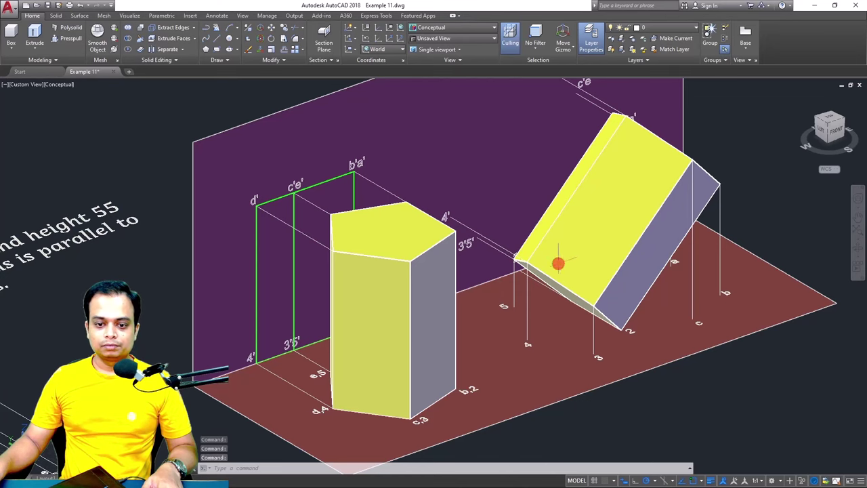
pyautogui.keyDown('shift'); pyautogui.moveTo(548, 265); pyautogui.dragTo(493, 279, button='middle'); pyautogui.keyUp('shift')
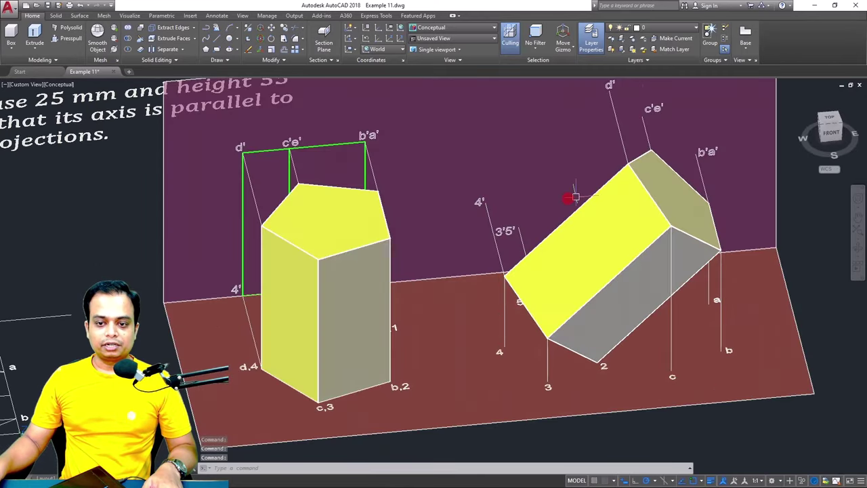
pyautogui.keyDown('shift'); pyautogui.moveTo(646, 248); pyautogui.dragTo(538, 239, button='middle'); pyautogui.keyUp('shift')
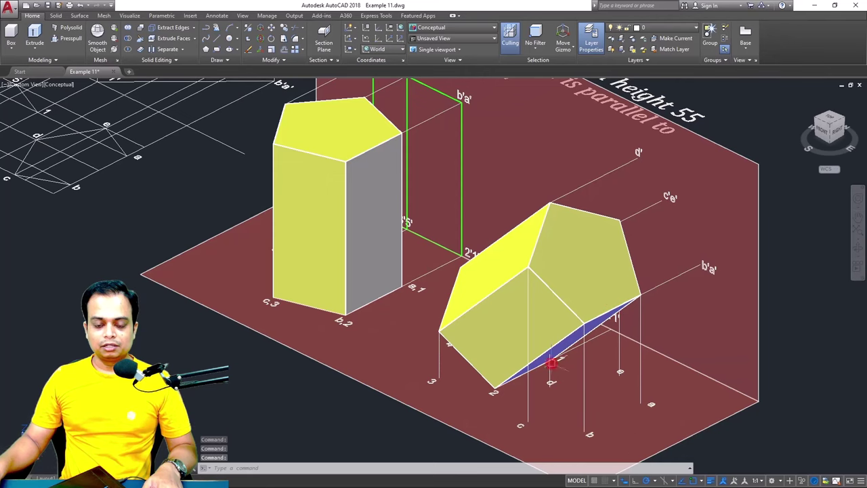
pyautogui.keyDown('shift'); pyautogui.moveTo(550, 351); pyautogui.dragTo(586, 334, button='middle'); pyautogui.keyUp('shift')
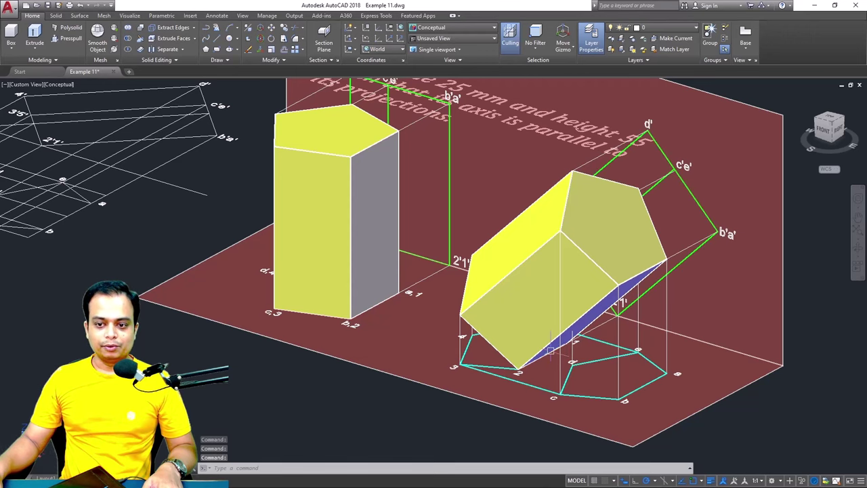
# Examine both prism positions together with their projected outlines on the two planes.
pyautogui.moveTo(615, 197)
pyautogui.keyDown('shift'); pyautogui.mouseDown(button='middle')
pyautogui.moveTo(651, 189)
pyautogui.moveTo(556, 201)
pyautogui.moveTo(608, 201)
pyautogui.mouseUp(button='middle'); pyautogui.keyUp('shift')
pyautogui.moveTo(677, 184); pyautogui.dragTo(750, 199)
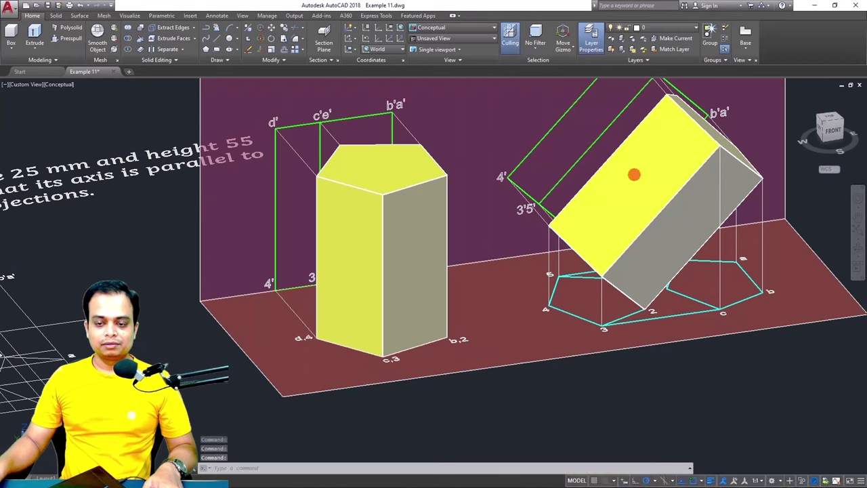
pyautogui.scroll(-2, 632, 171)
pyautogui.moveTo(630, 159); pyautogui.dragTo(630, 185)
pyautogui.keyDown('shift'); pyautogui.moveTo(631, 185); pyautogui.dragTo(616, 227, button='middle'); pyautogui.keyUp('shift')
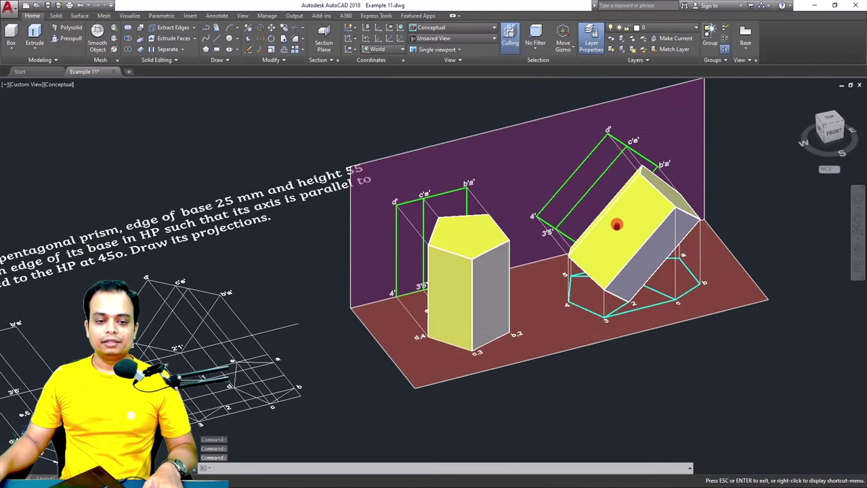
pyautogui.press('Escape')
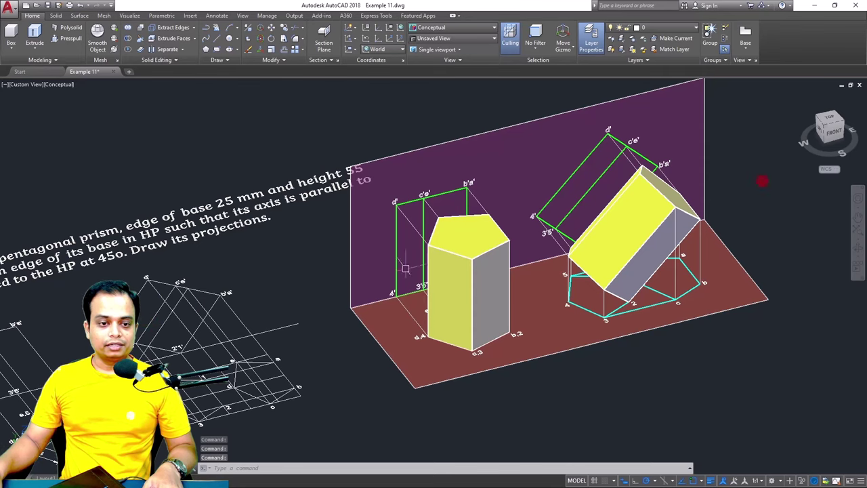
# Switch to the top view and examine the 2D projection drawing of both prism positions.
pyautogui.click(828, 118)
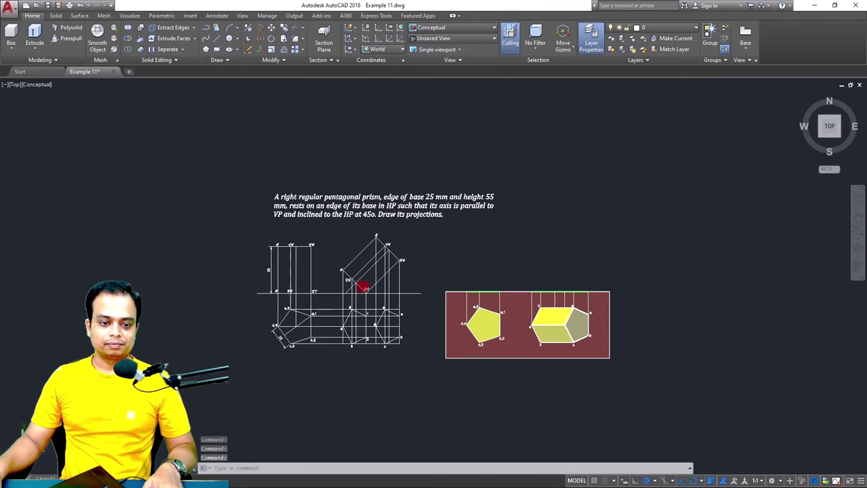
pyautogui.scroll(5, 364, 283)
pyautogui.moveTo(364, 283); pyautogui.dragTo(372, 221, button='middle')
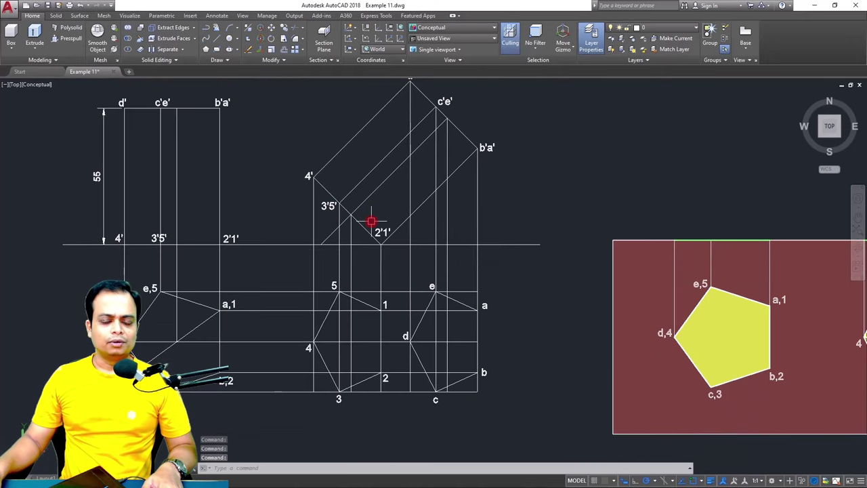